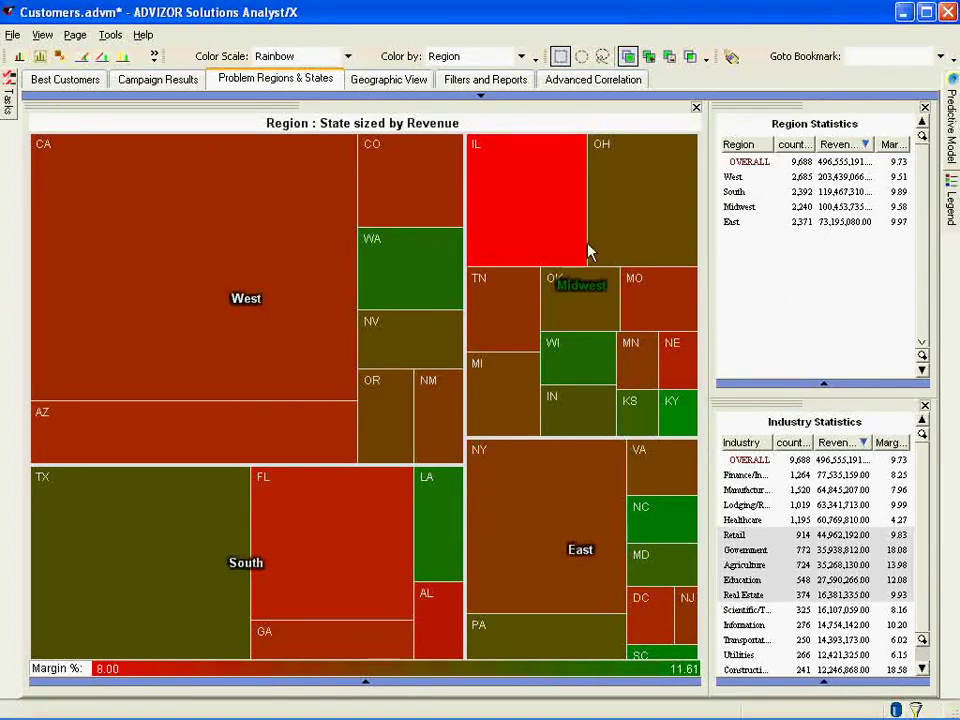
# Select the IL treemap tile, limiting statistics to Illinois: 515 customers, 8.00% margin.
pyautogui.moveTo(553, 244)
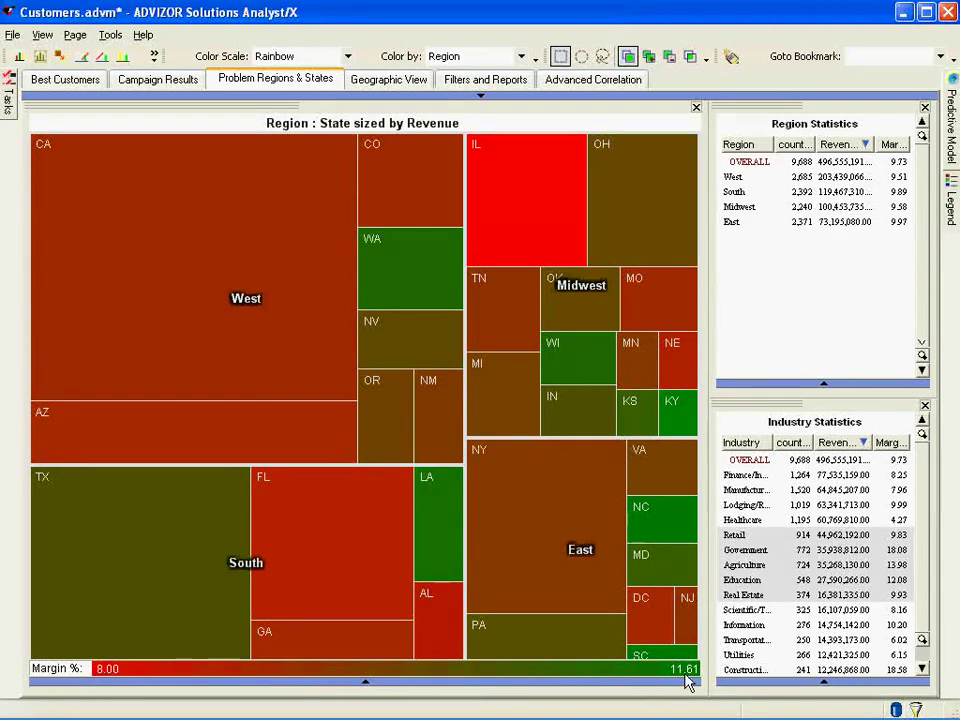
pyautogui.moveTo(530, 215)
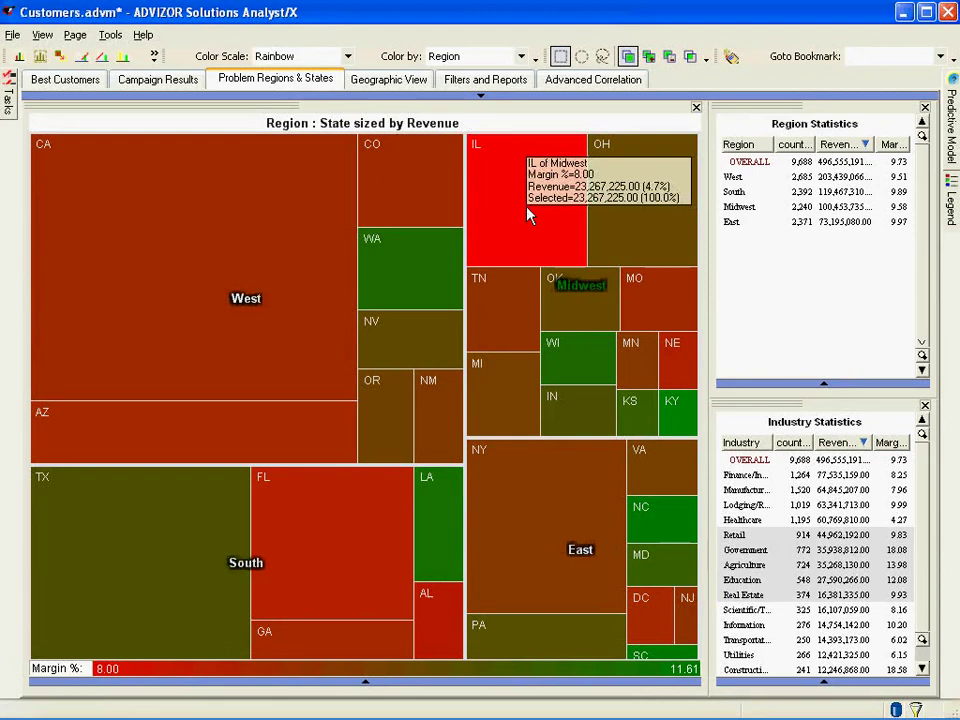
pyautogui.moveTo(501, 186); pyautogui.dragTo(543, 222)
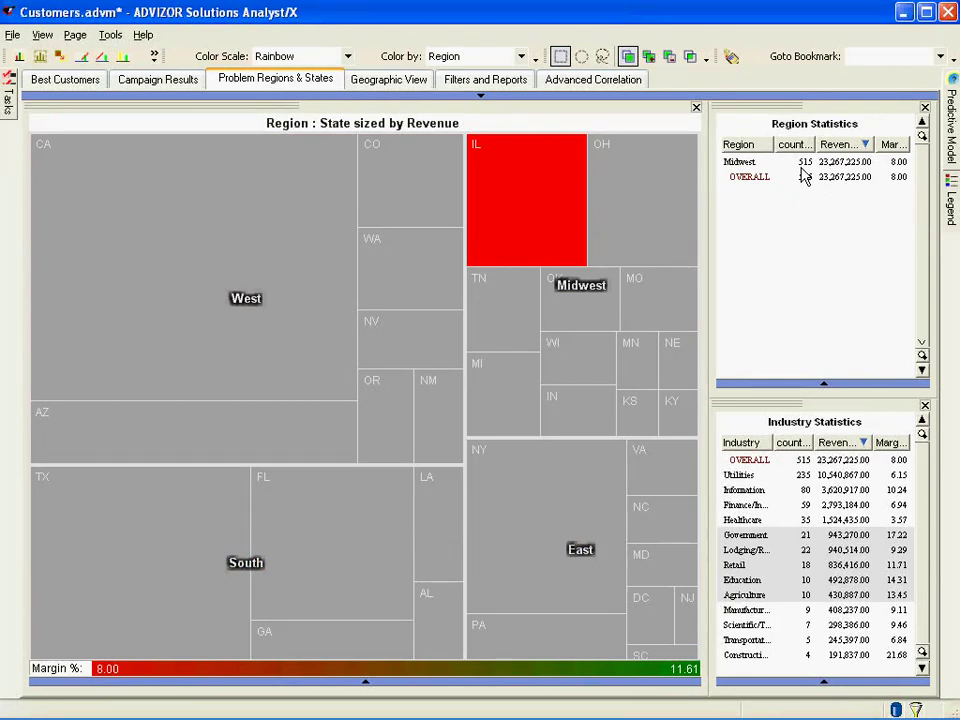
# View Illinois customers highlighted on Best Customers, reading scatter point and industry bar values.
pyautogui.click(63, 82)
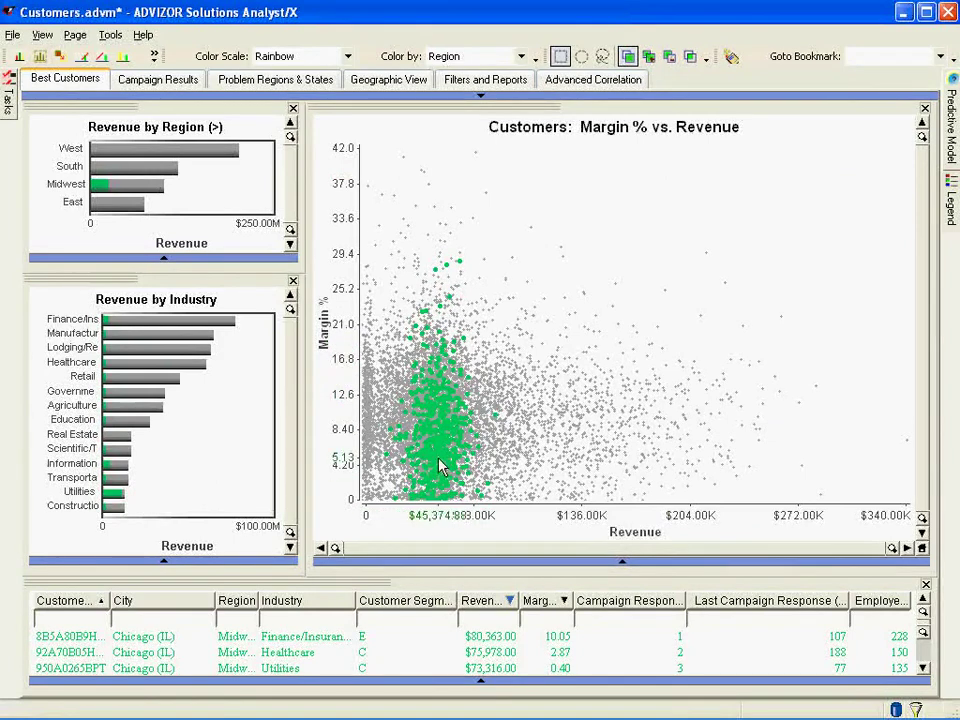
pyautogui.moveTo(447, 448)
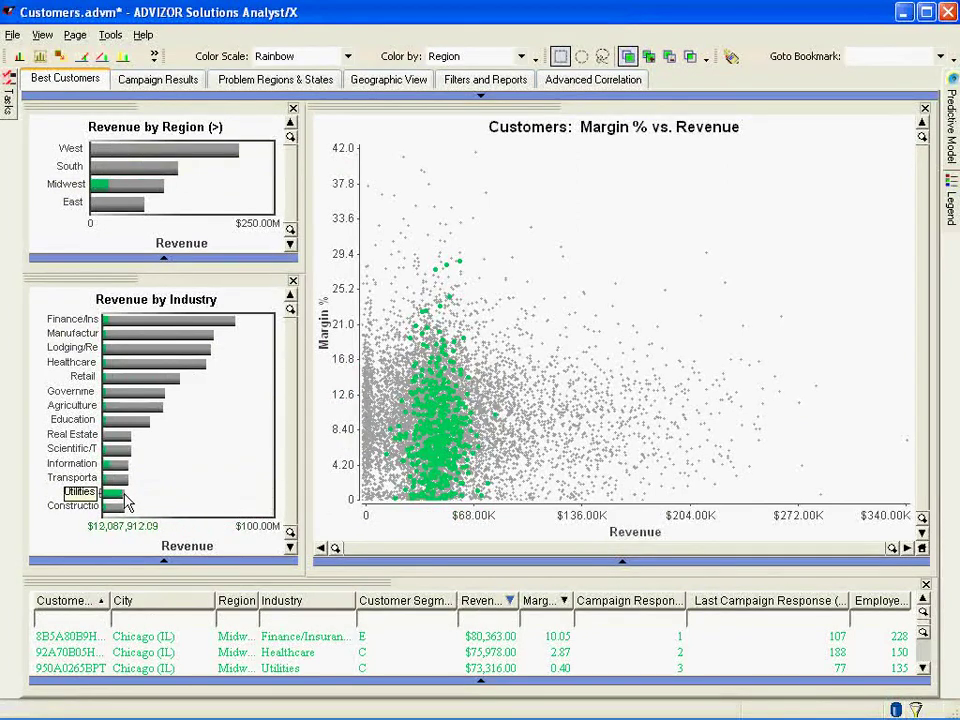
pyautogui.moveTo(127, 503)
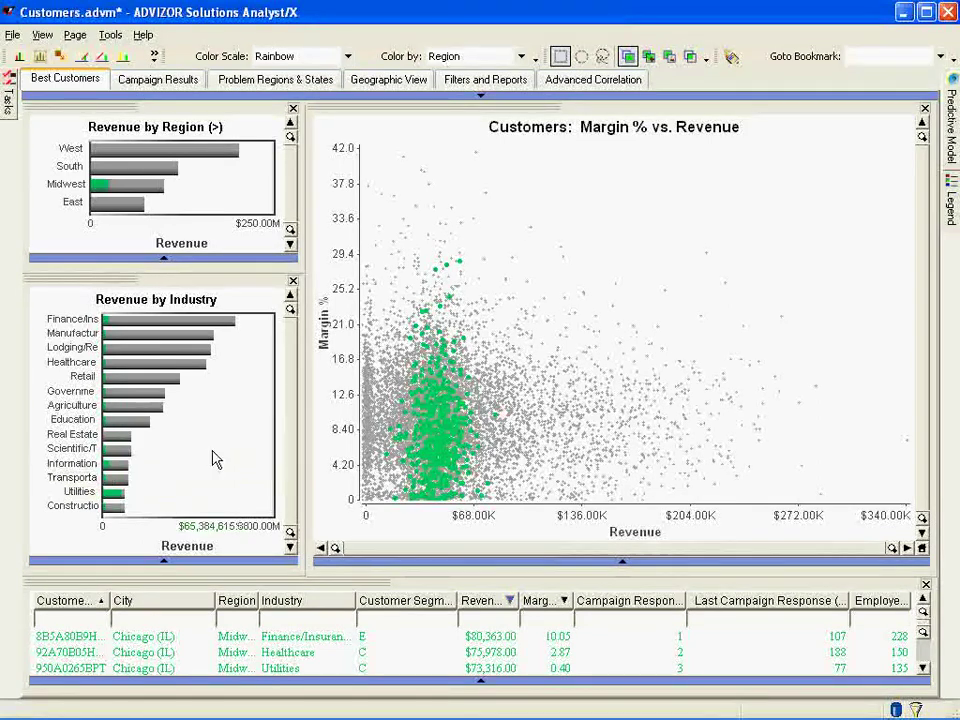
pyautogui.moveTo(212, 467)
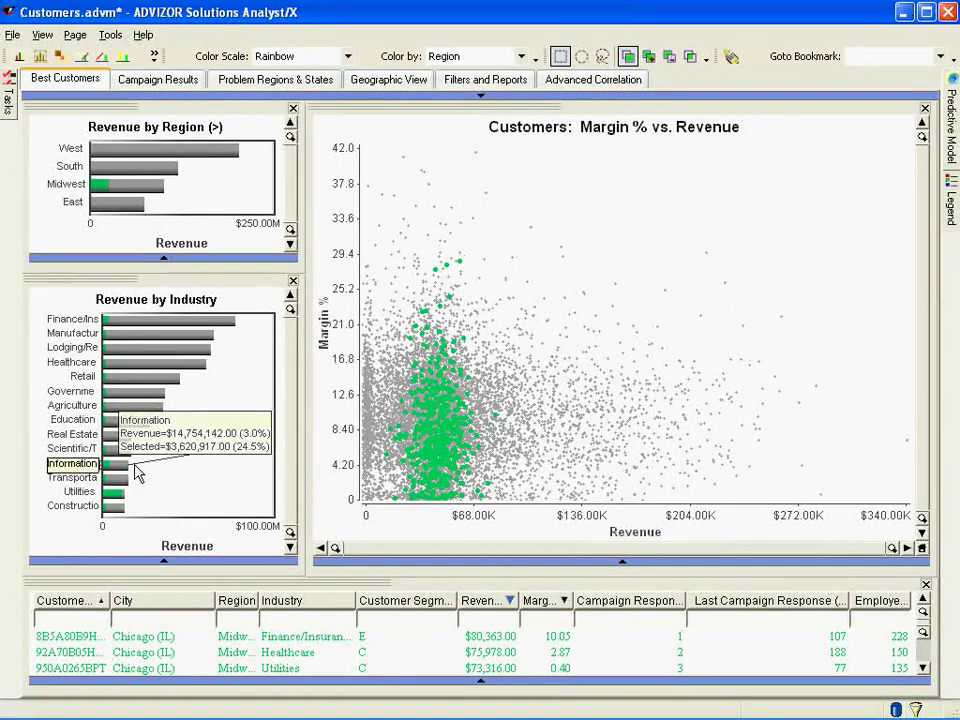
# Check Illinois Yes/No campaign response on Campaign Results, then return to Problem Regions & States.
pyautogui.click(167, 88)
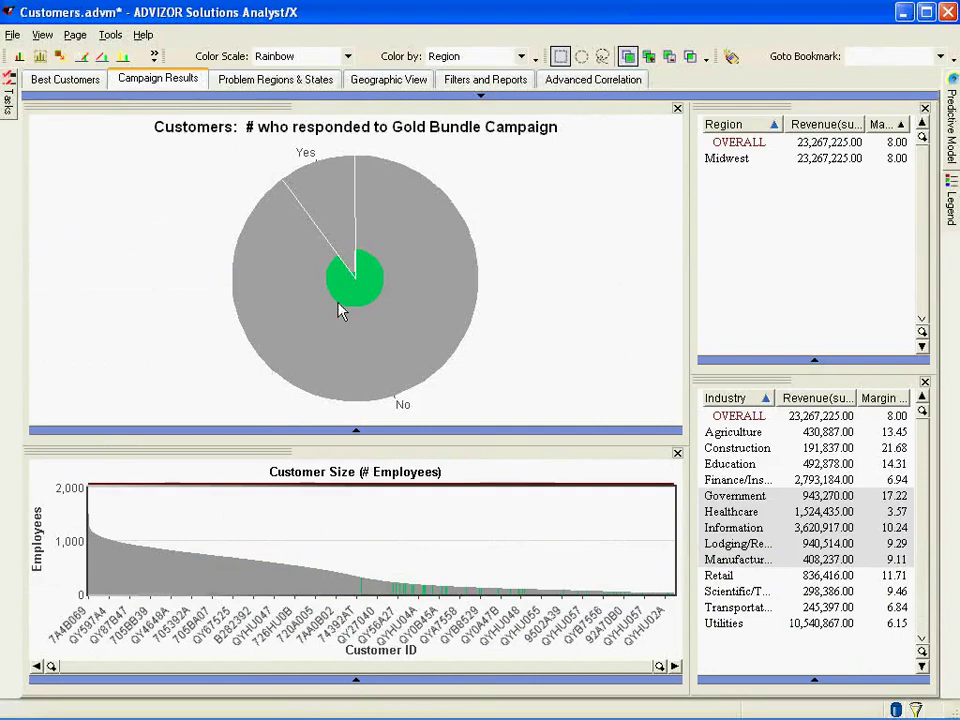
pyautogui.moveTo(345, 307)
pyautogui.moveTo(333, 222)
pyautogui.click(268, 88)
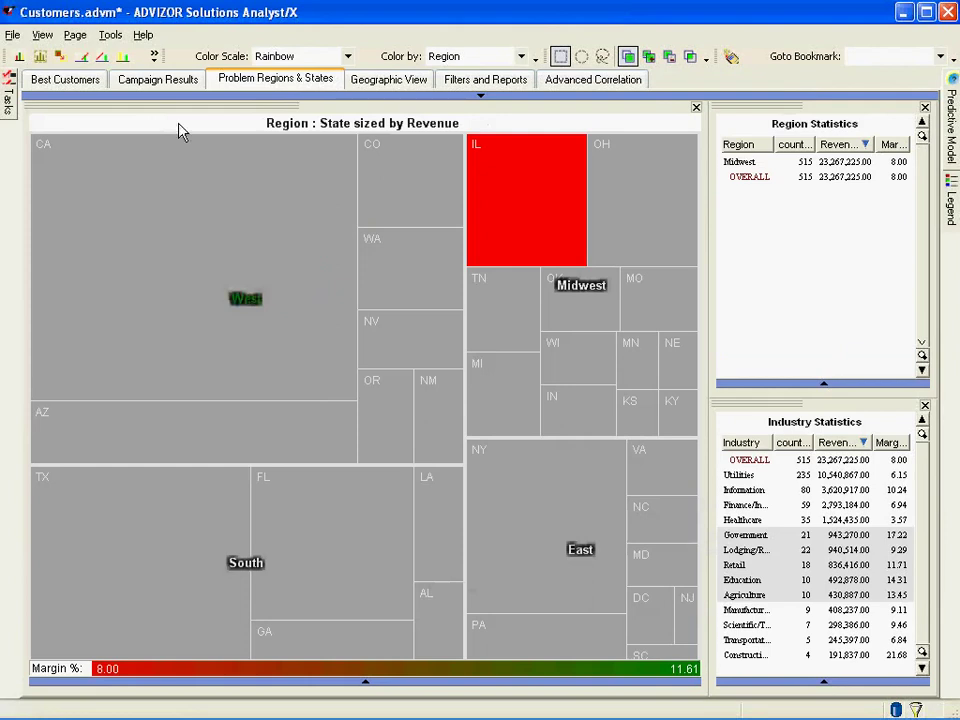
# Clear Illinois and select the FL tile, showing South: 714 customers, 8.98% margin.
pyautogui.click(19, 56)
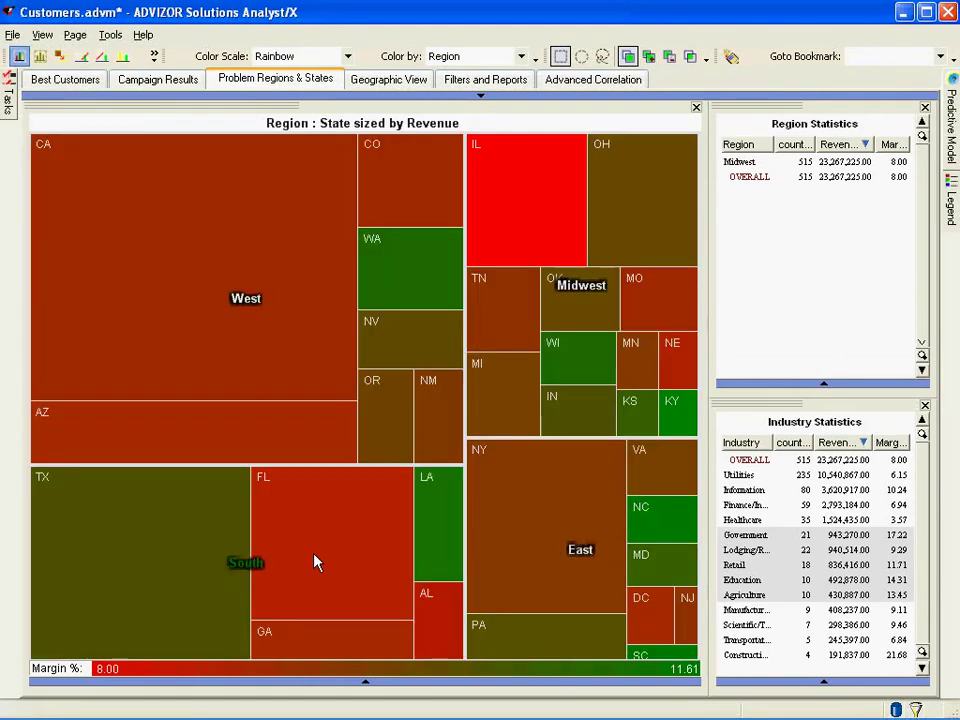
pyautogui.moveTo(315, 563)
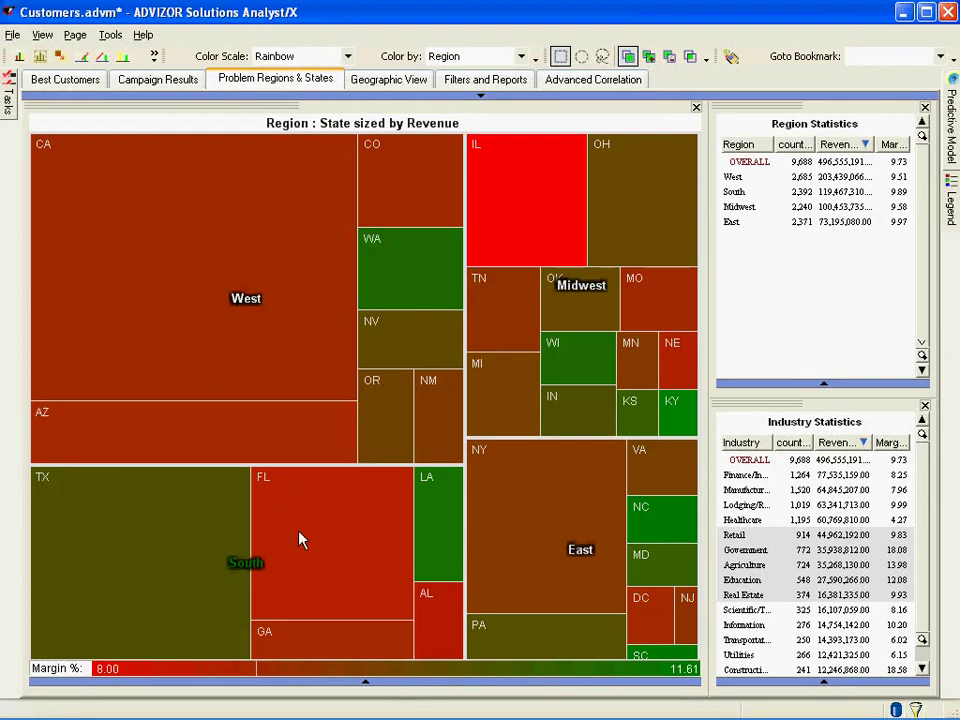
pyautogui.moveTo(298, 529); pyautogui.dragTo(345, 570)
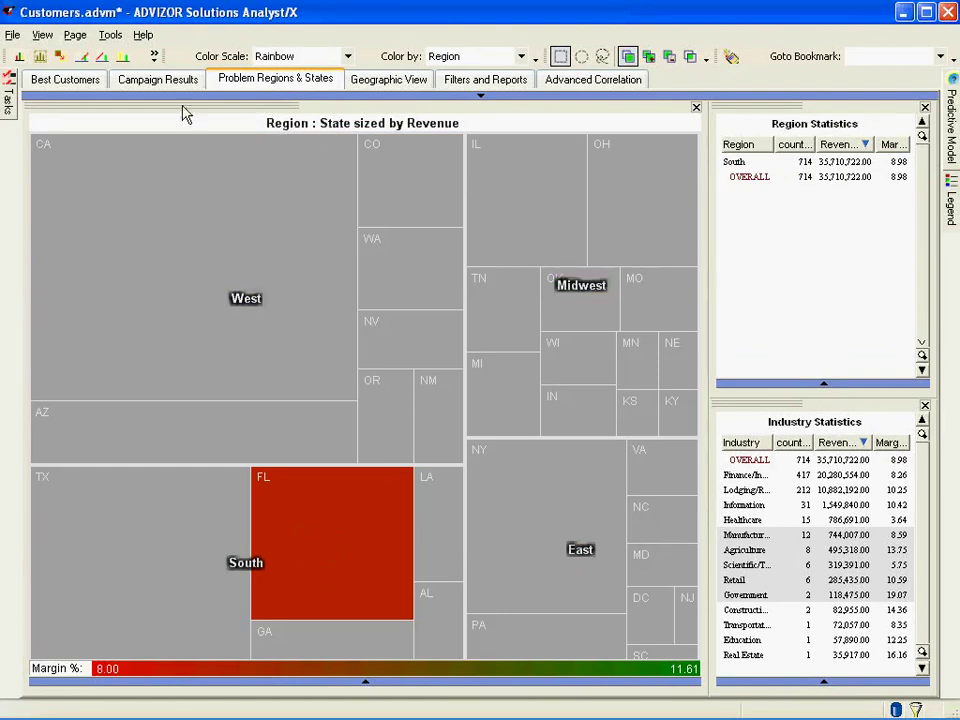
# Review Florida customers' industry bars on Best Customers, then view South figures on Campaign Results.
pyautogui.click(74, 89)
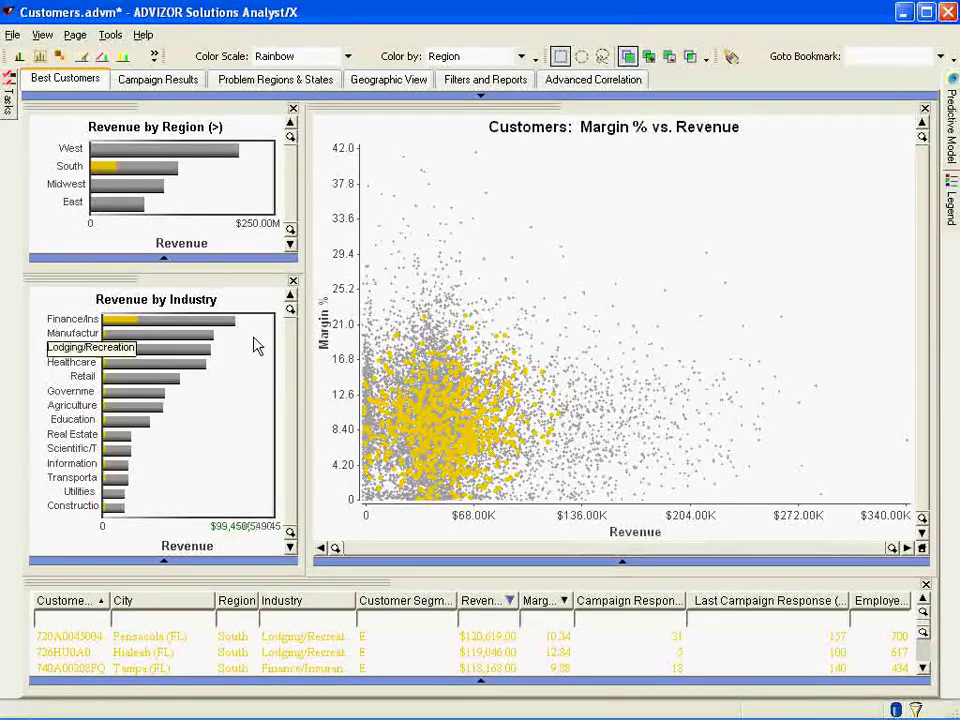
pyautogui.moveTo(224, 327)
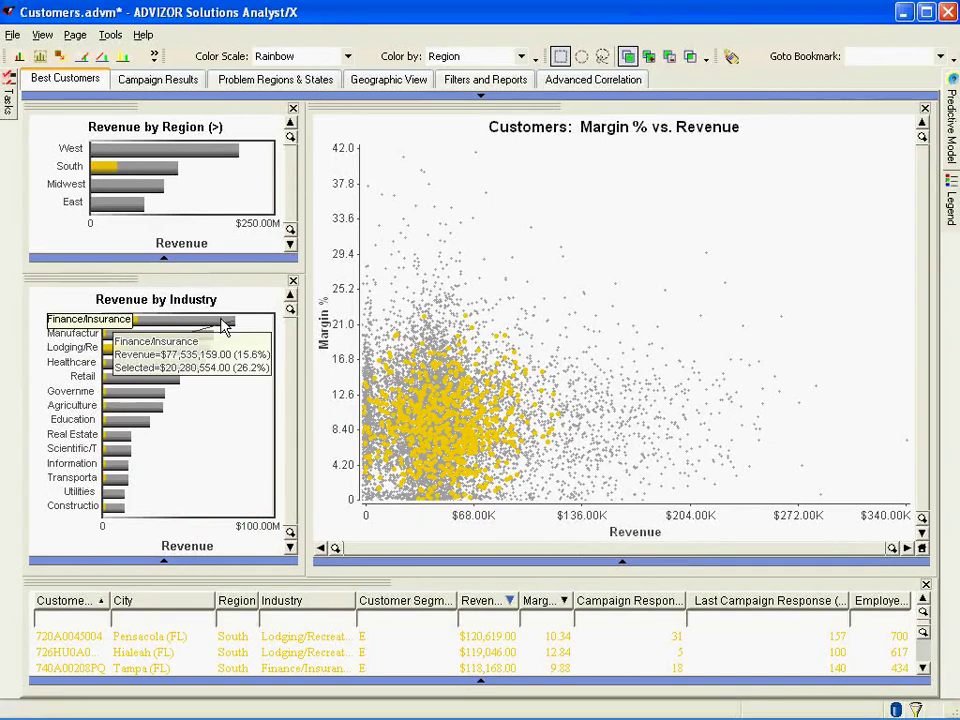
pyautogui.moveTo(192, 357)
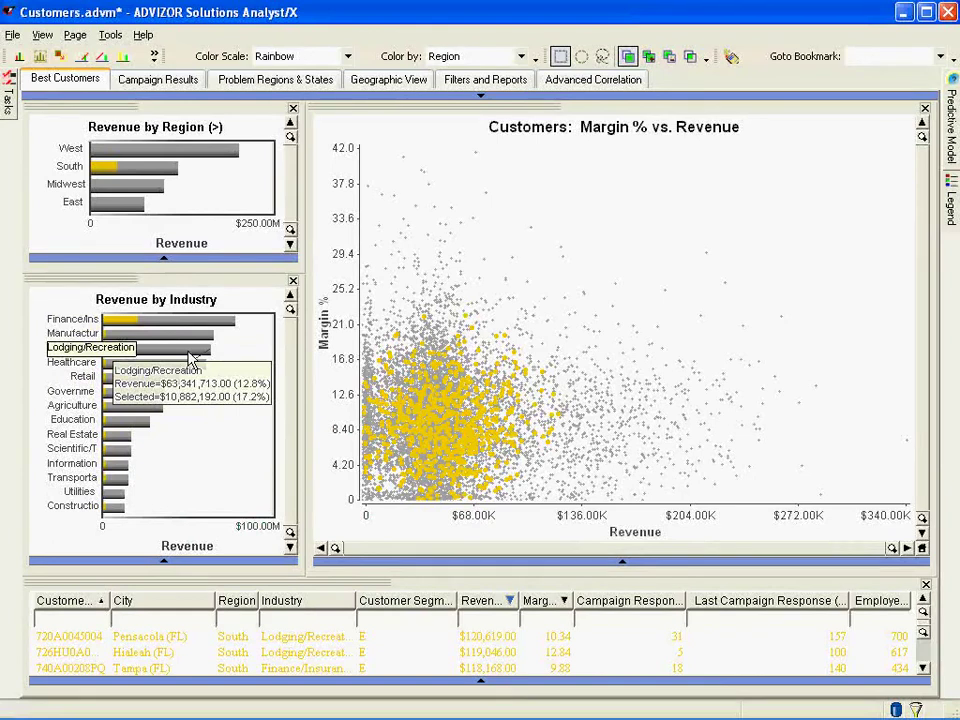
pyautogui.click(158, 86)
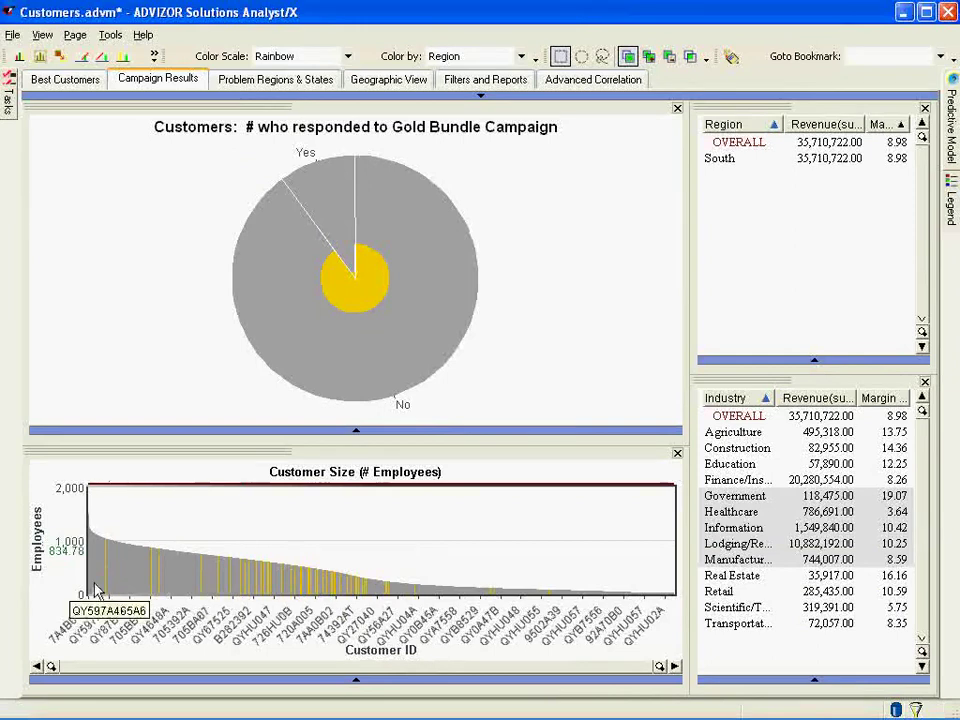
# Clear the Florida selection on Problem Regions & States and remove the old treemap.
pyautogui.moveTo(325, 590)
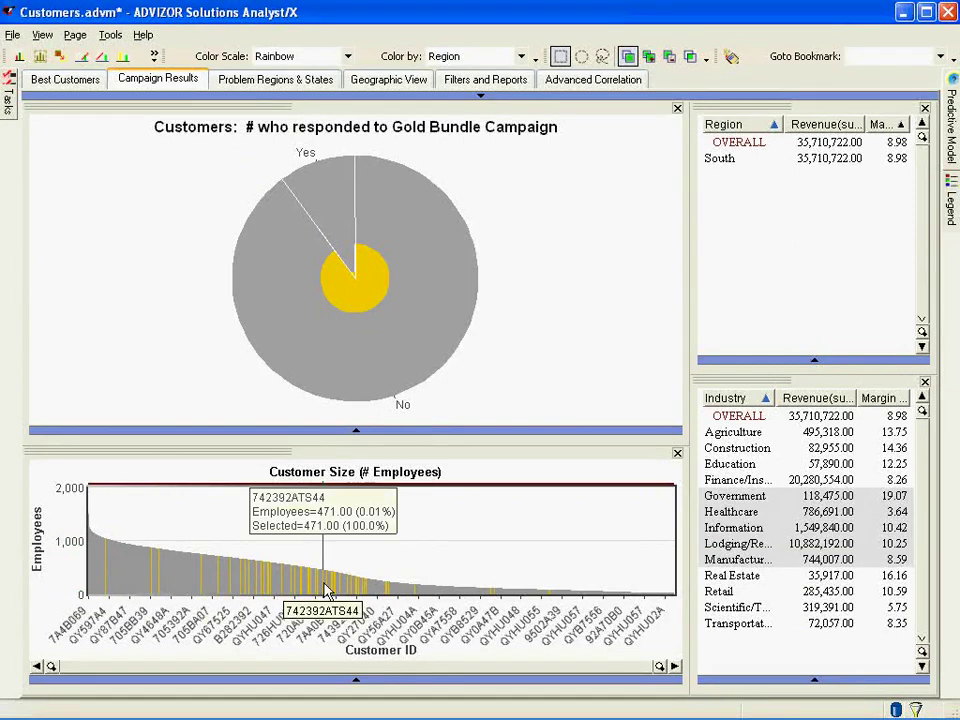
pyautogui.click(252, 86)
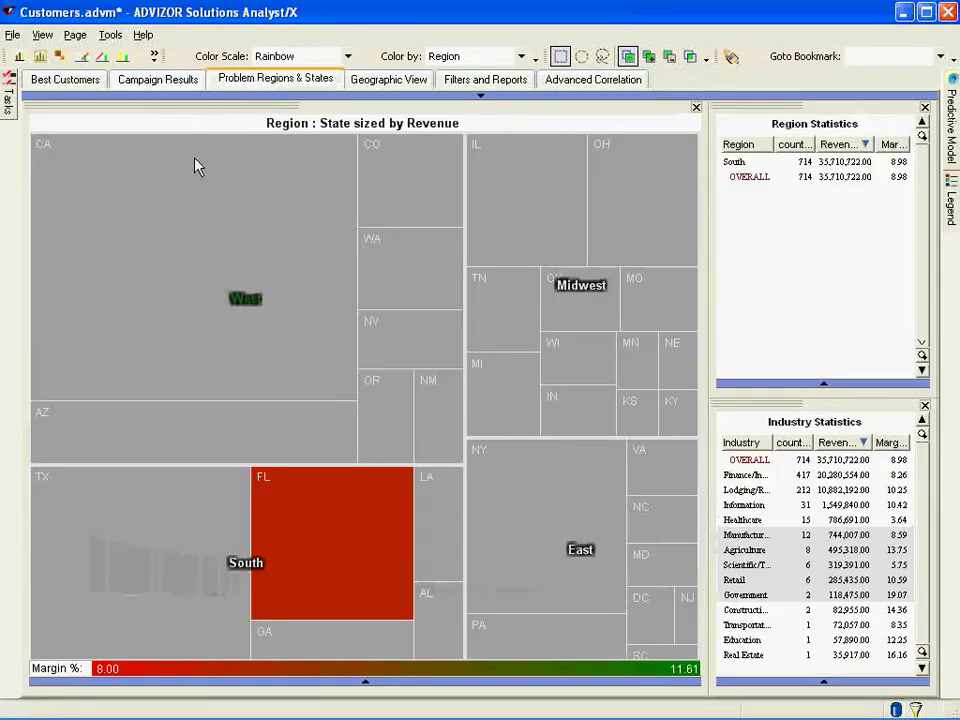
pyautogui.click(19, 57)
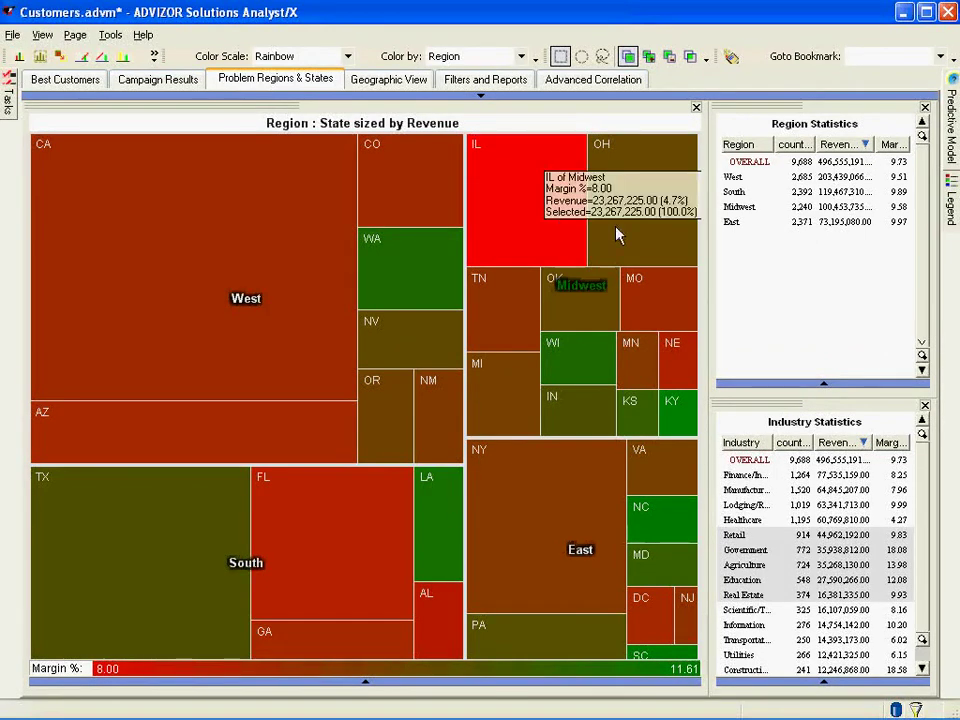
pyautogui.moveTo(523, 231)
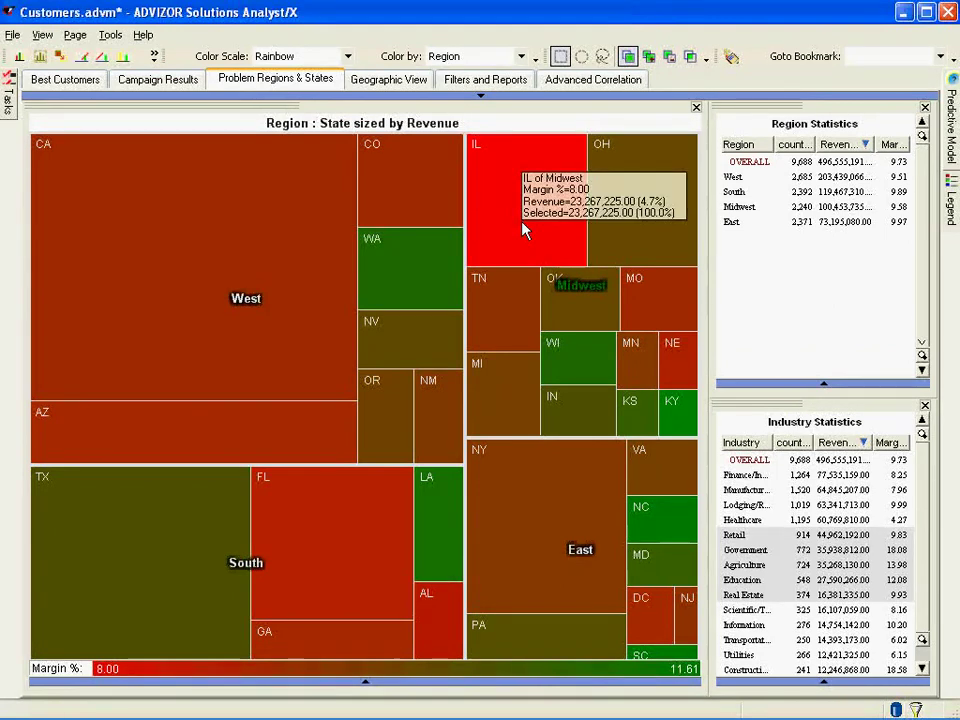
pyautogui.click(696, 109)
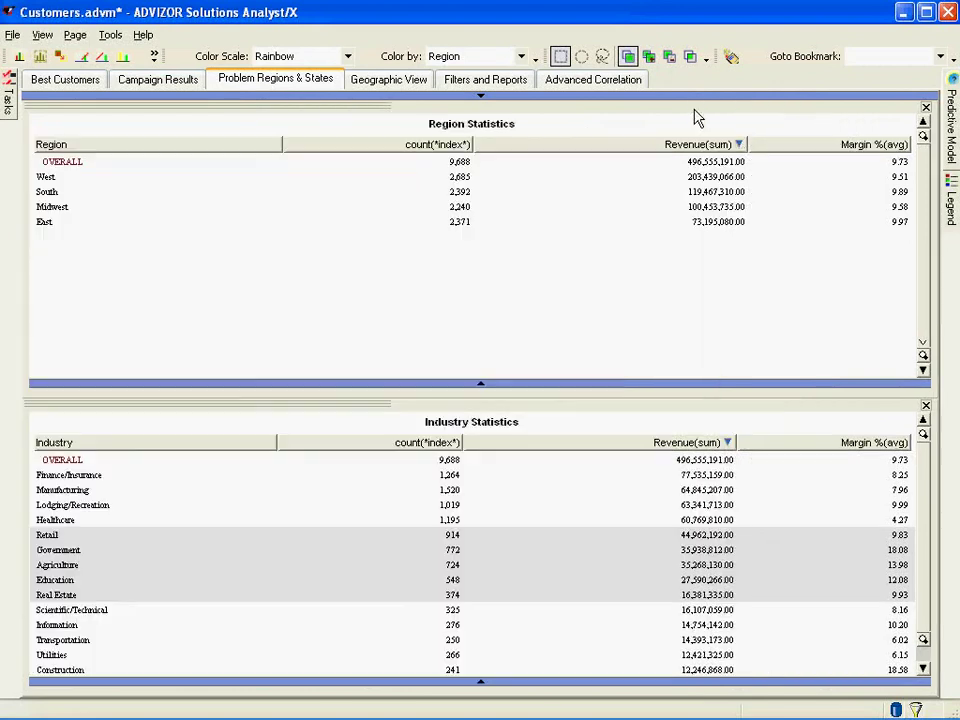
# Add a New Heat Map beside Region Statistics and open its Data Configuration table list.
pyautogui.click(482, 99)
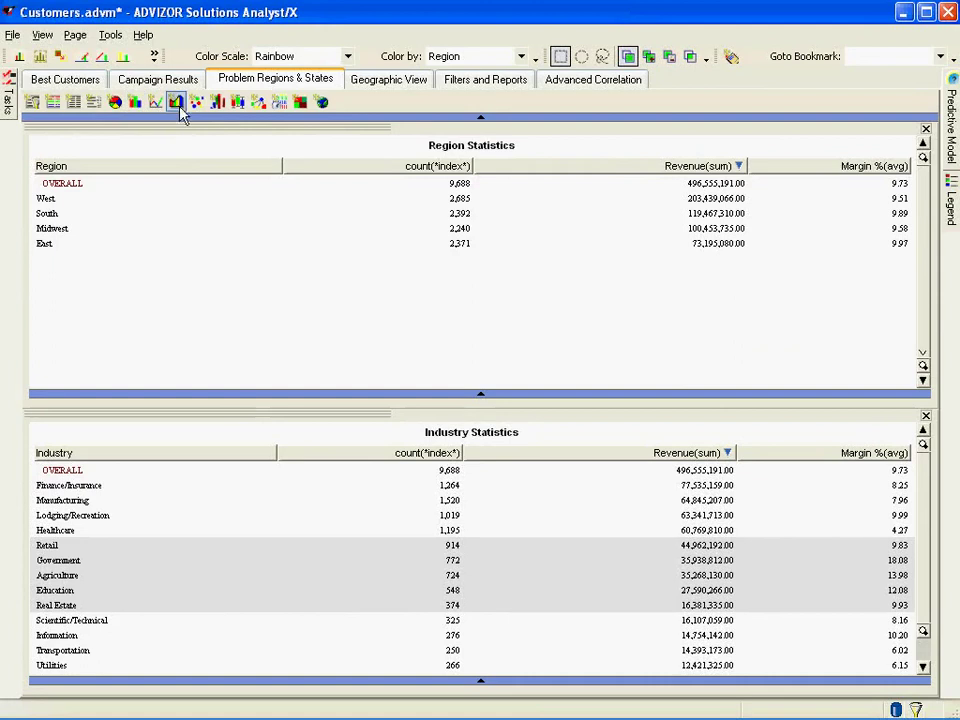
pyautogui.click(300, 103)
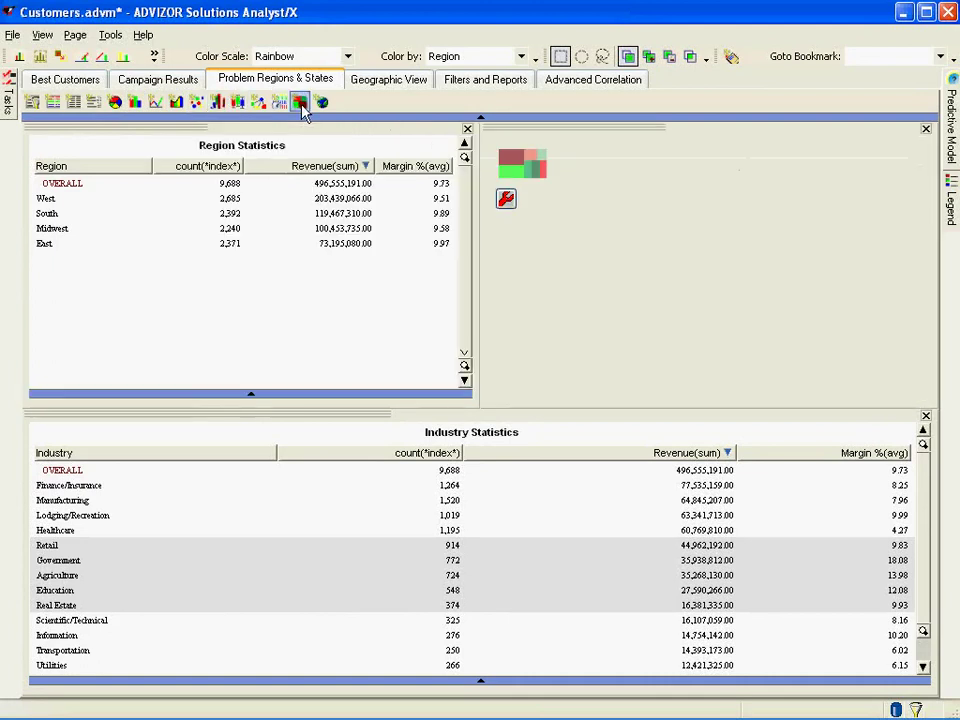
pyautogui.click(505, 202)
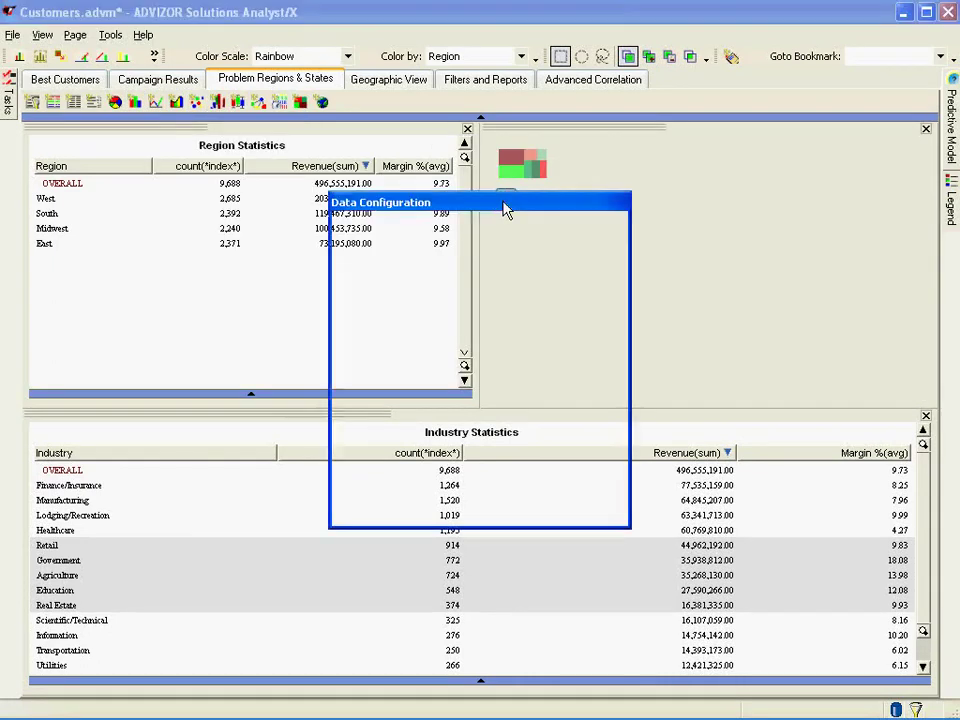
pyautogui.click(604, 230)
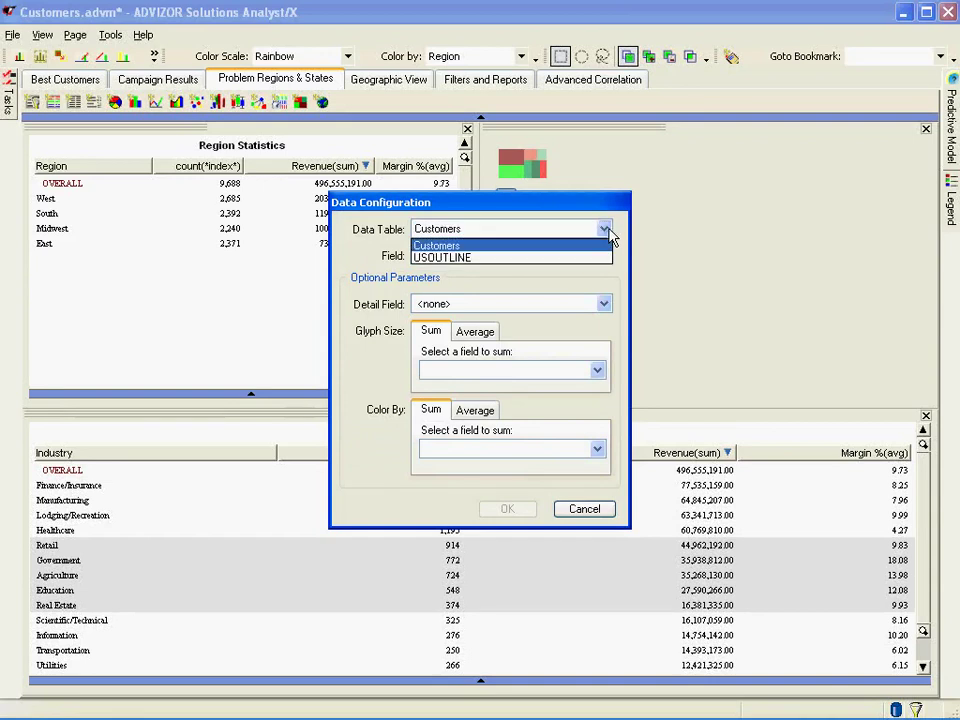
# Use the Customers table with Field Region and Detail Field State.
pyautogui.click(606, 232)
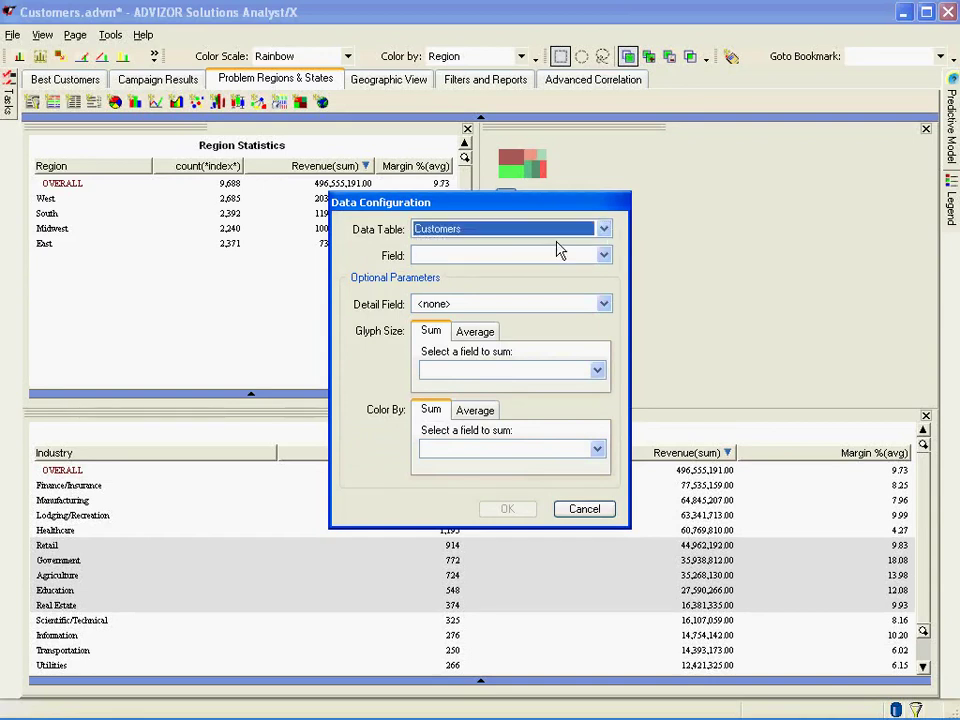
pyautogui.click(604, 255)
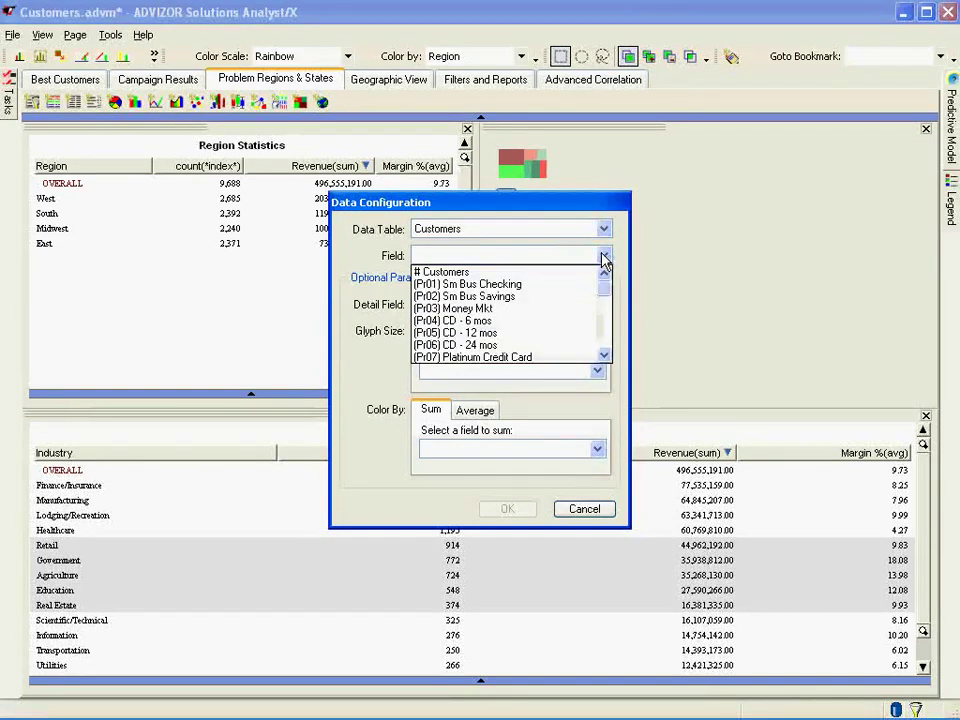
pyautogui.moveTo(606, 298); pyautogui.dragTo(605, 355)
pyautogui.click(450, 333)
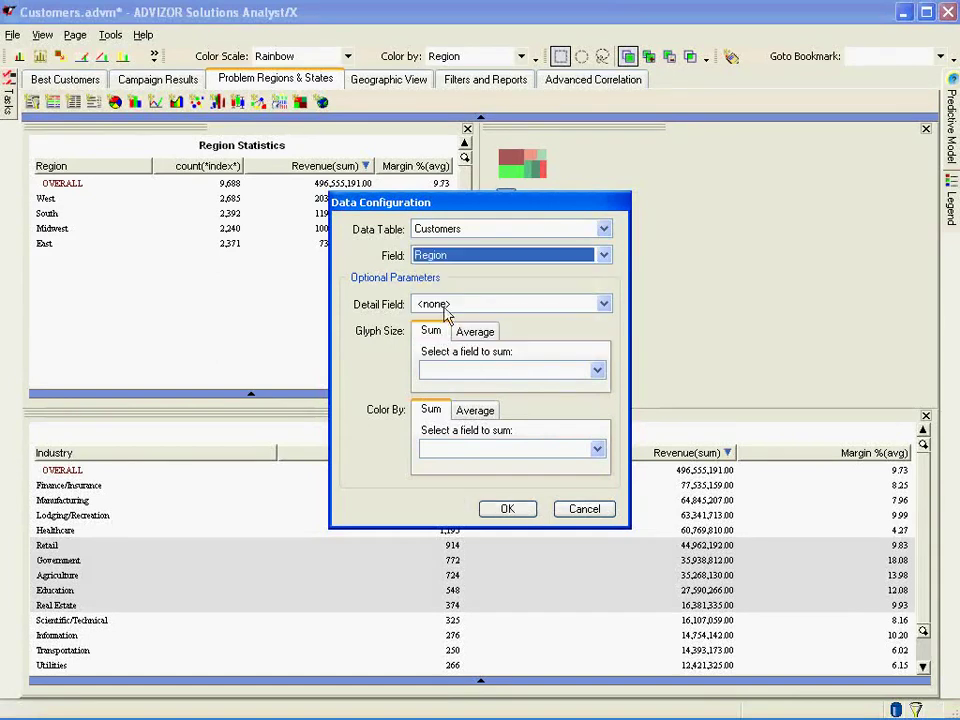
pyautogui.click(605, 308)
pyautogui.moveTo(606, 324); pyautogui.dragTo(606, 393)
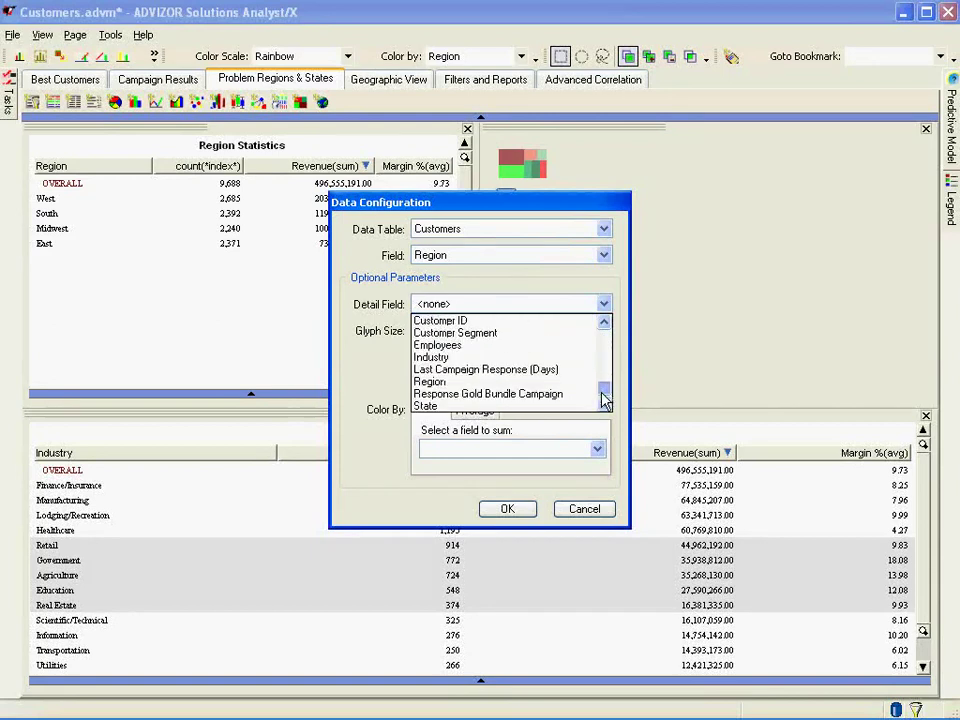
pyautogui.click(541, 408)
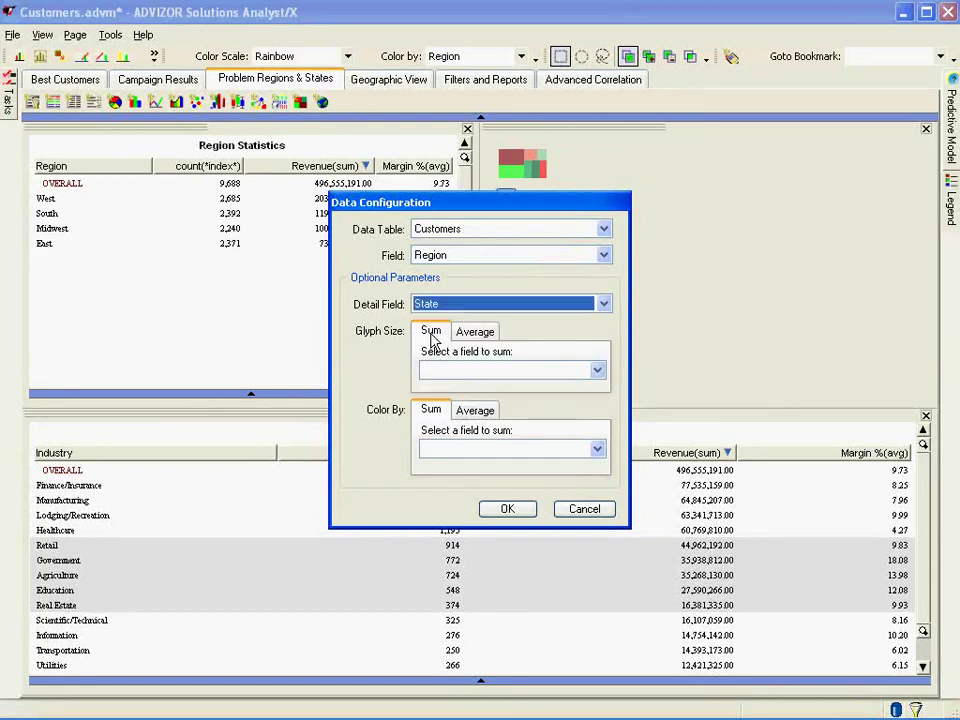
# Size the boxes by Sum of Revenue, color by Average Margin %, and apply.
pyautogui.click(597, 372)
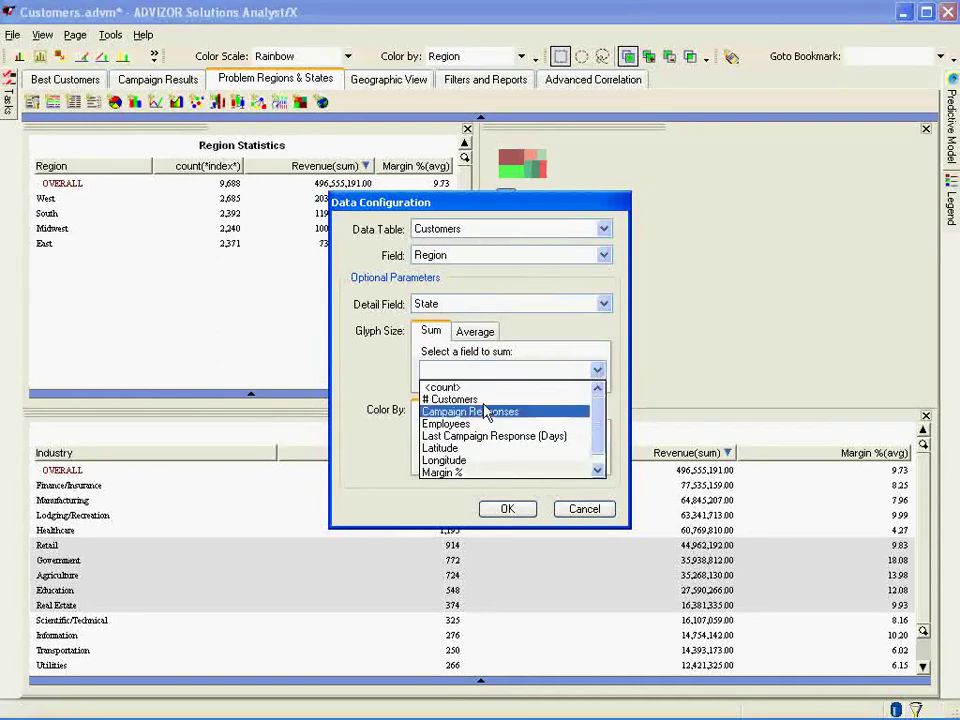
pyautogui.click(598, 450)
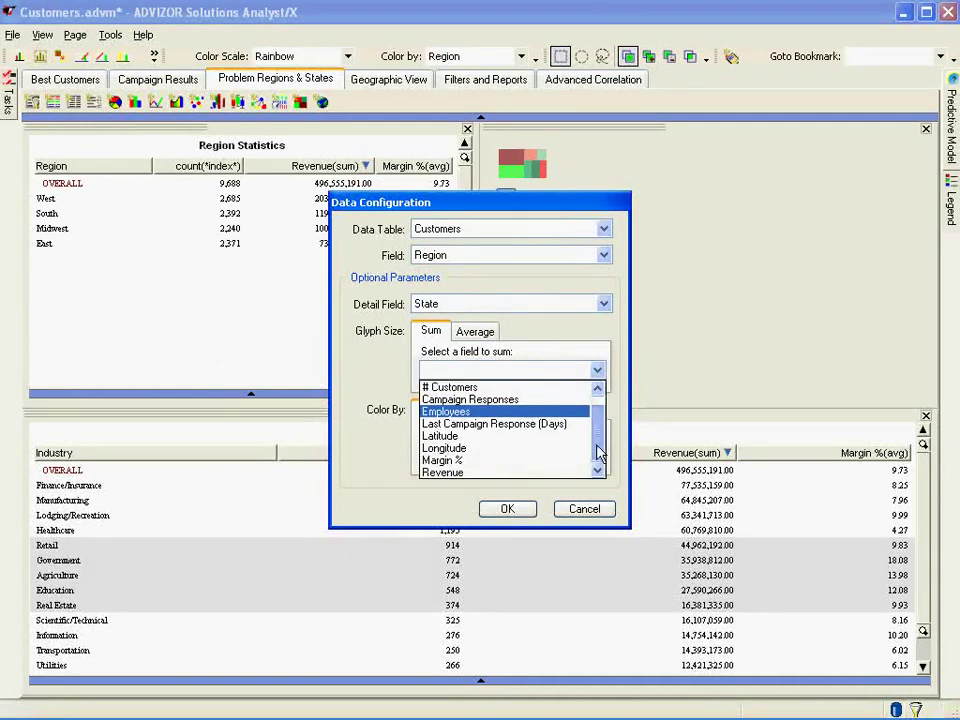
pyautogui.click(531, 472)
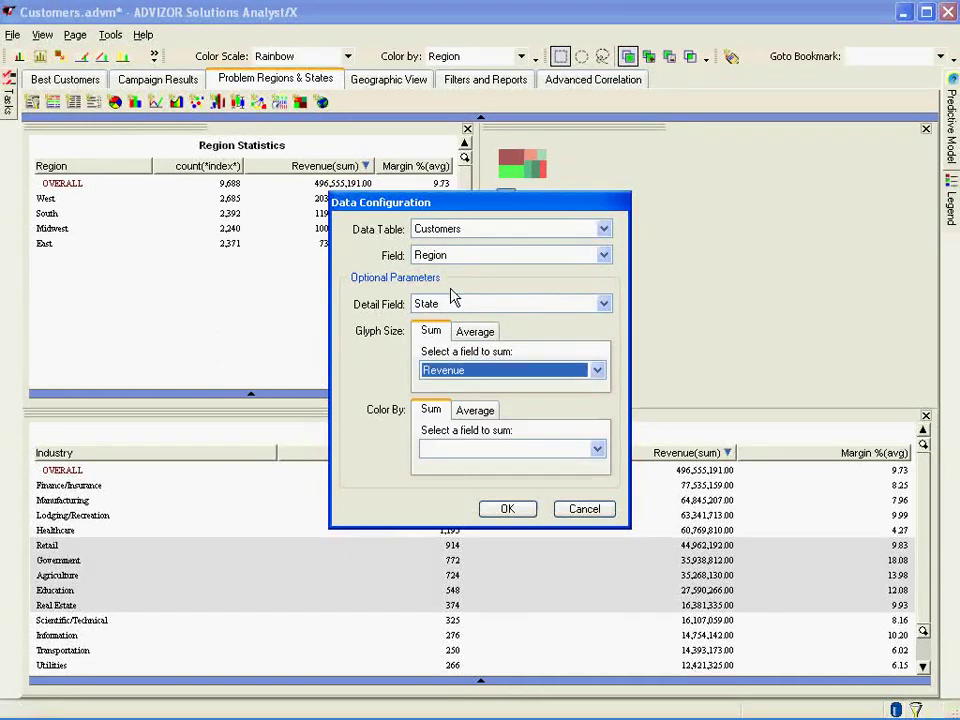
pyautogui.click(474, 411)
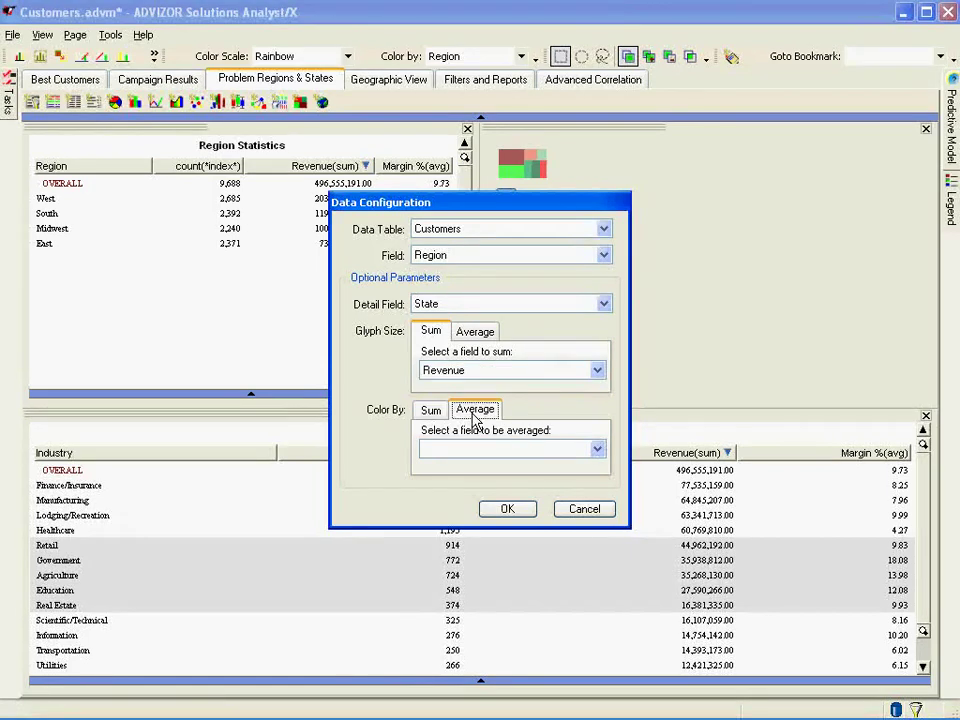
pyautogui.click(598, 450)
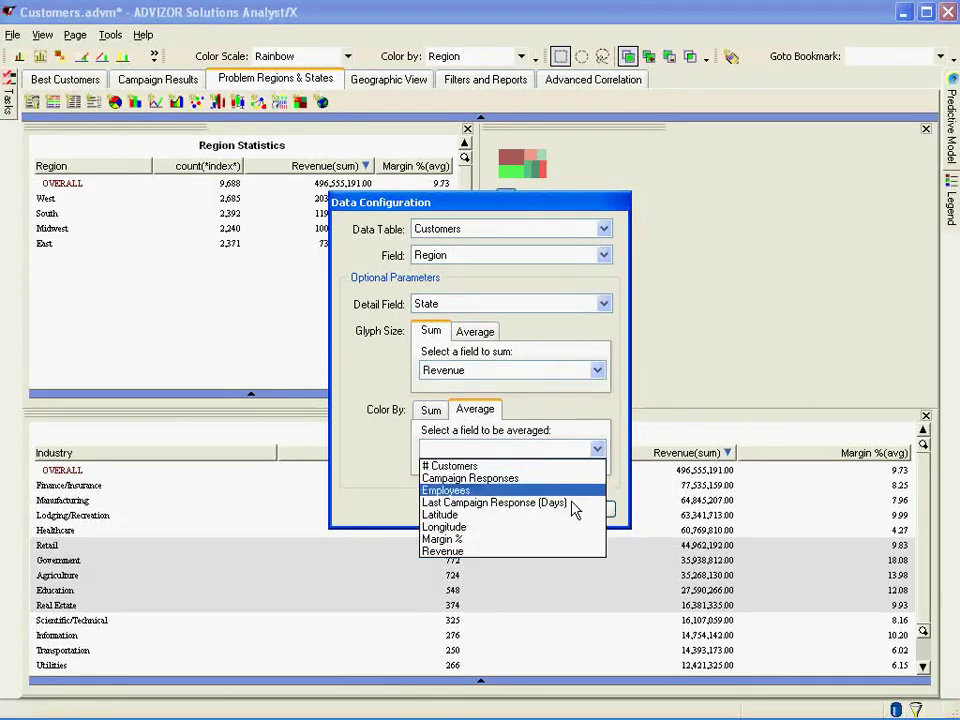
pyautogui.click(521, 541)
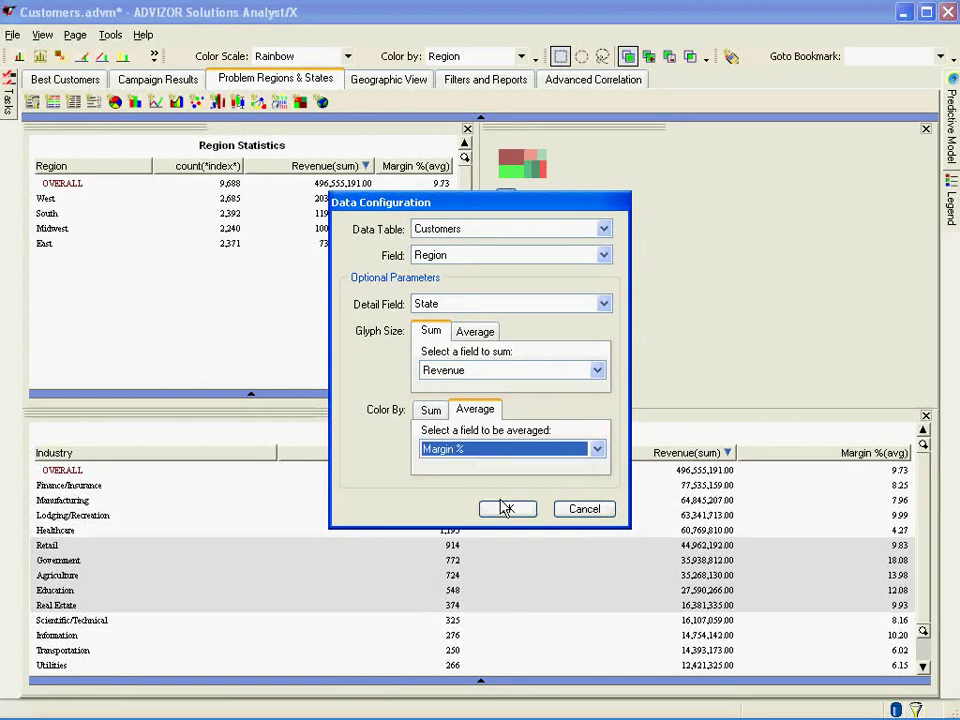
pyautogui.click(506, 509)
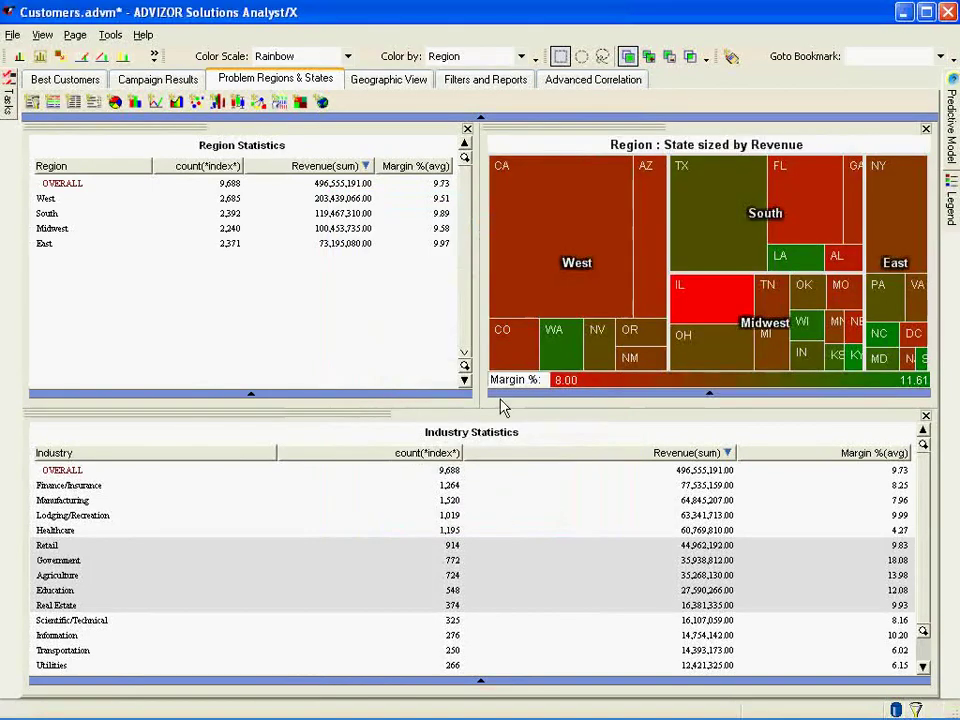
# Dock Region and Industry Statistics in a right column and widen the treemap beside them.
pyautogui.moveTo(157, 122); pyautogui.dragTo(898, 177)
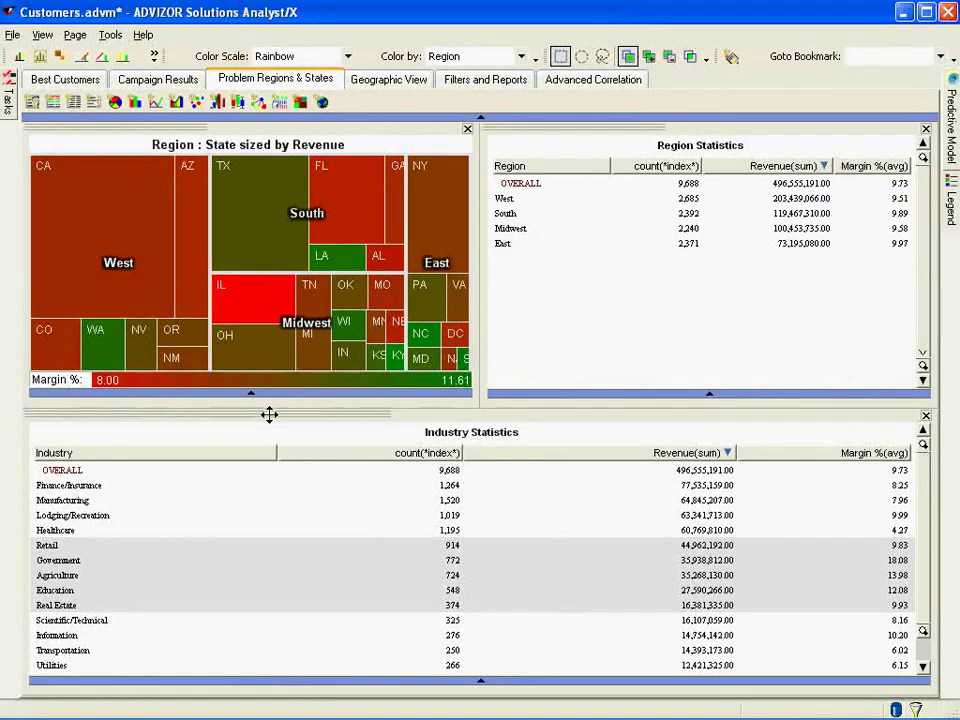
pyautogui.moveTo(271, 409); pyautogui.dragTo(699, 334)
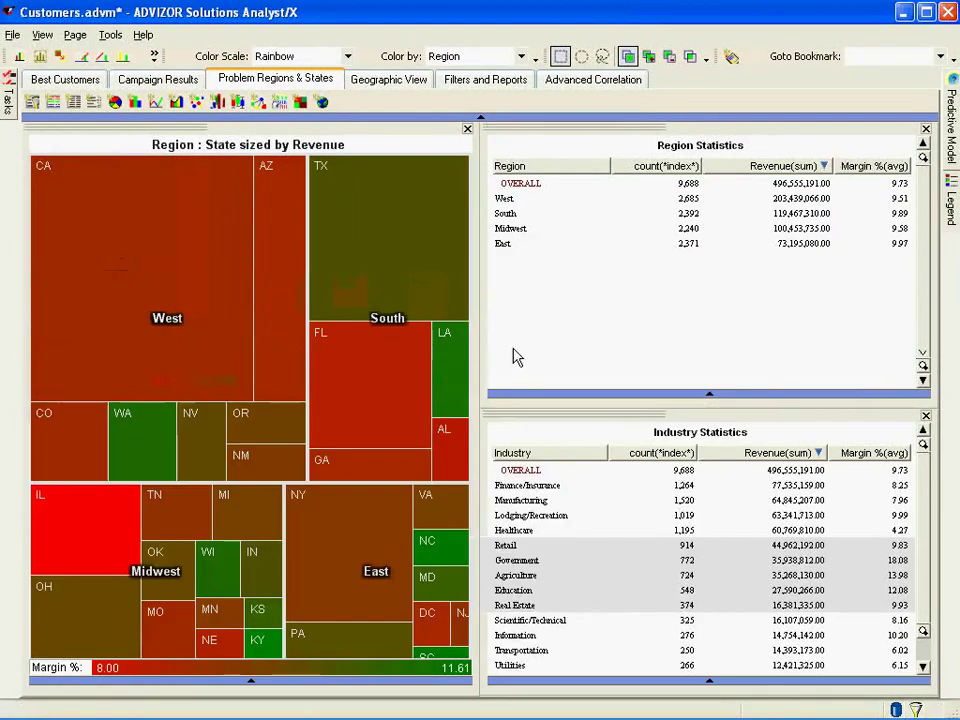
pyautogui.moveTo(476, 355); pyautogui.dragTo(658, 336)
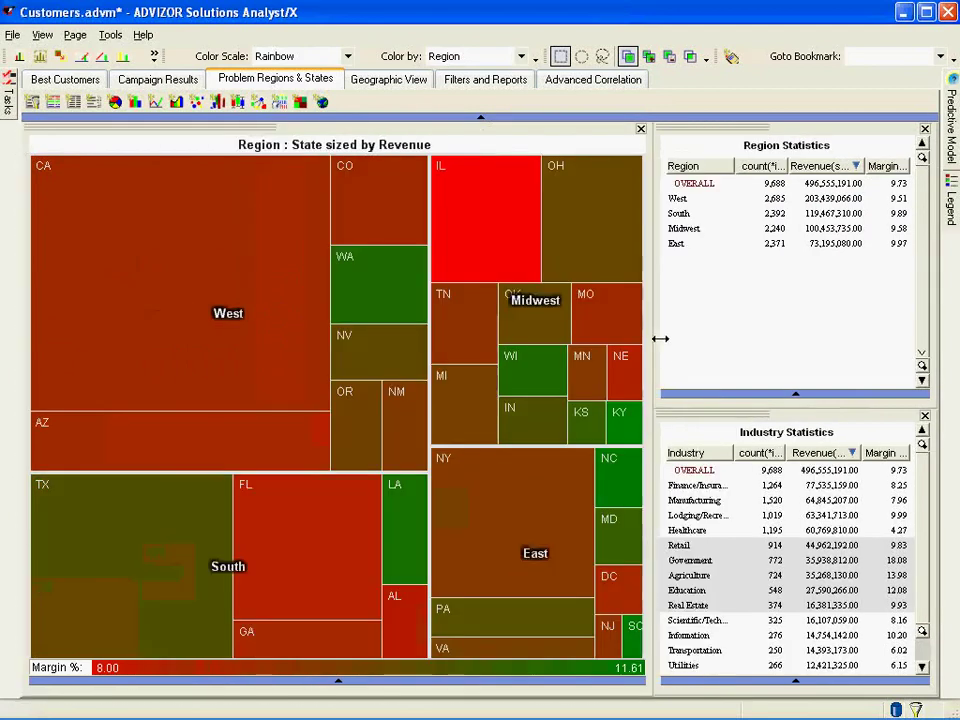